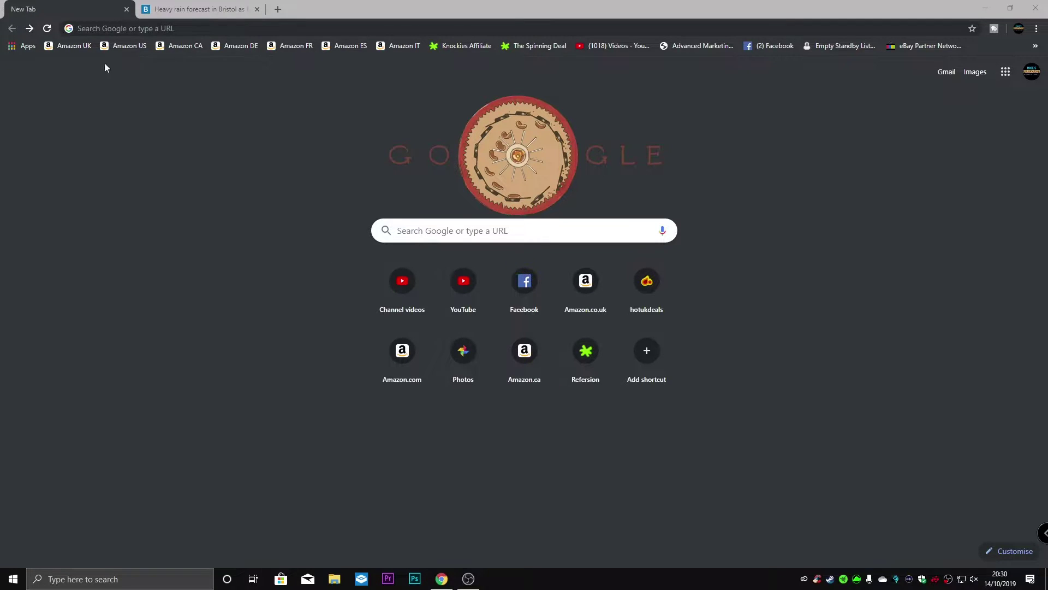
Step: Go to chrome://flags to open Chrome's Experiments page
{"action": "left_click", "coordinate": [109, 26]}
{"action": "type", "text": "c"}
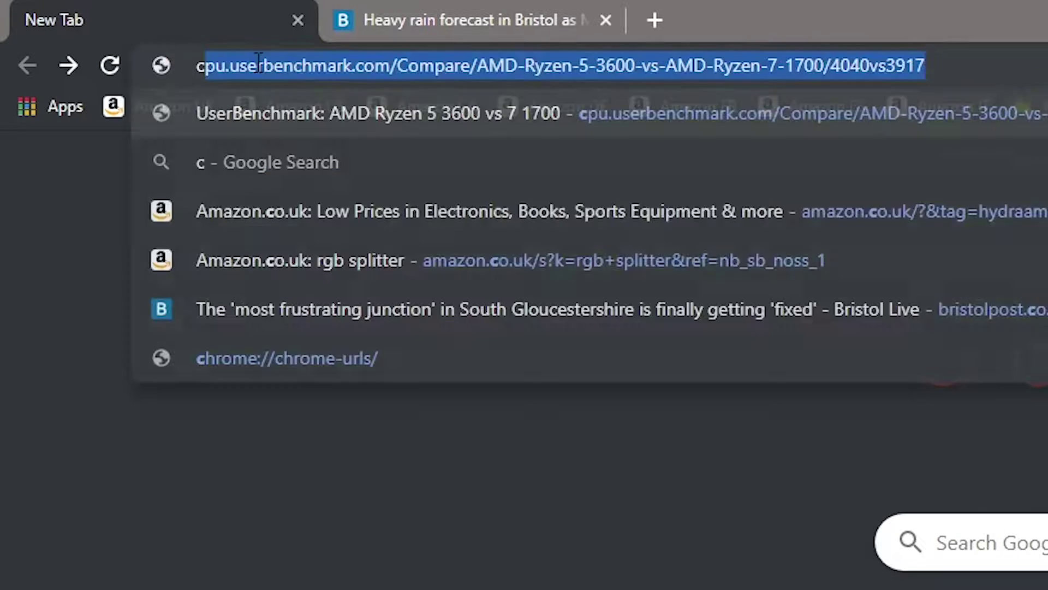
{"action": "type", "text": "hrome:"}
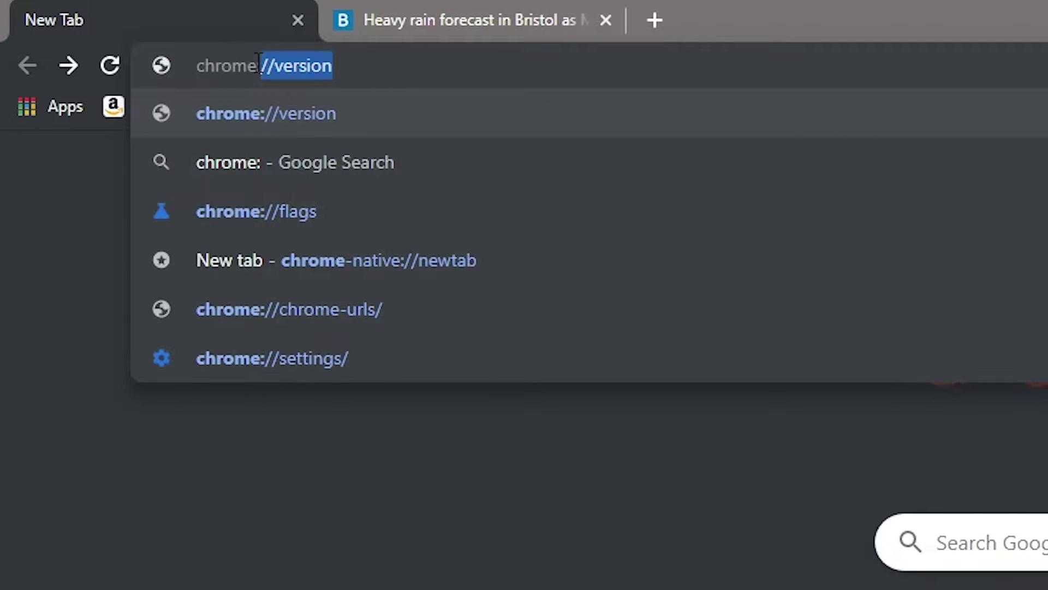
{"action": "type", "text": "//"}
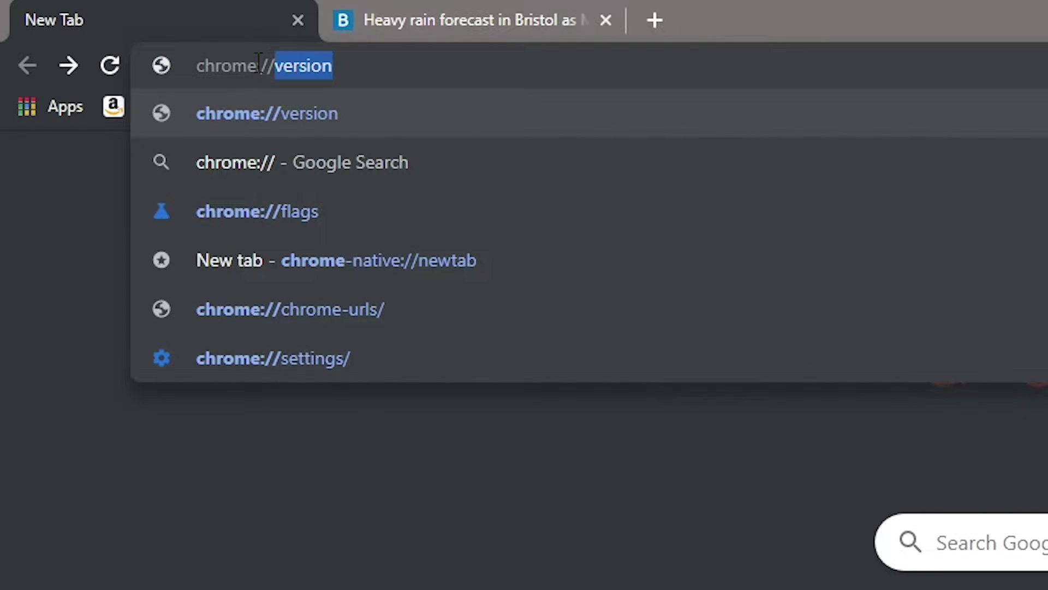
{"action": "type", "text": "flags"}
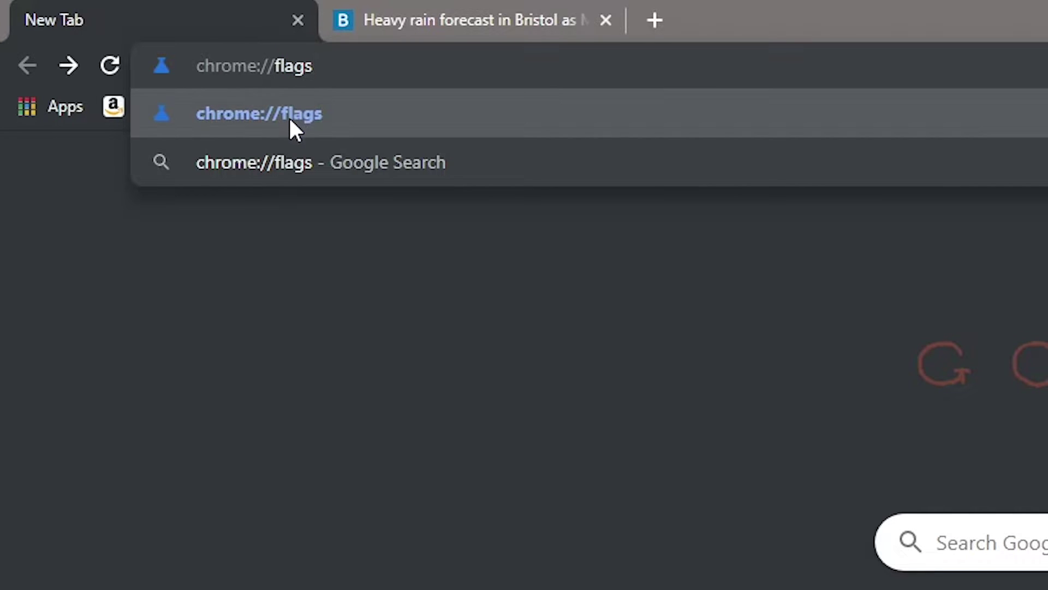
{"action": "left_click", "coordinate": [290, 121]}
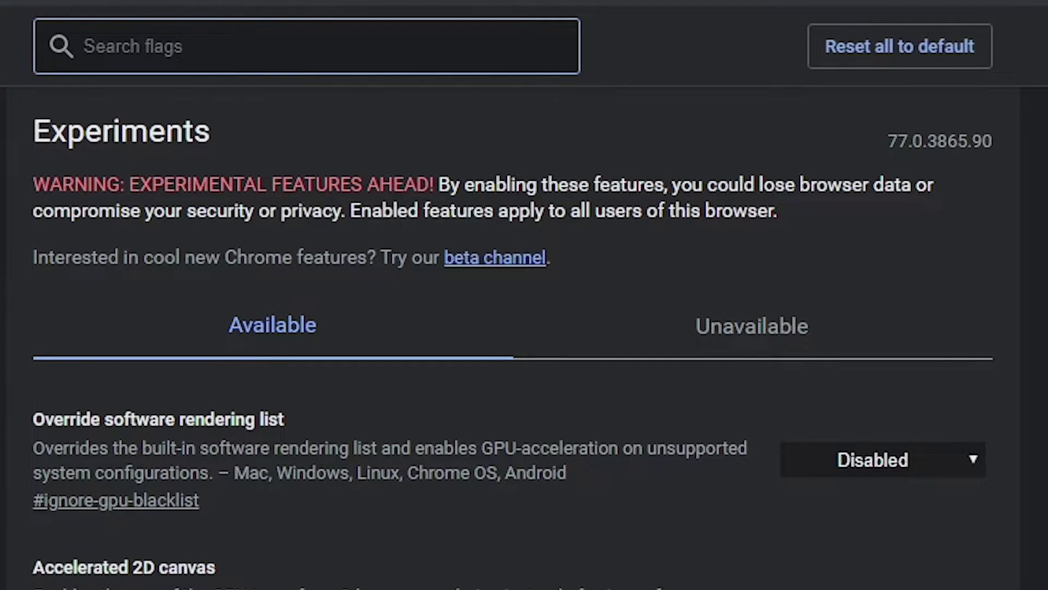
Step: Scroll the flags list until the Enable Reader Mode entry is visible
{"action": "scroll", "coordinate": [501, 352], "scroll_direction": "down", "scroll_amount": 3}
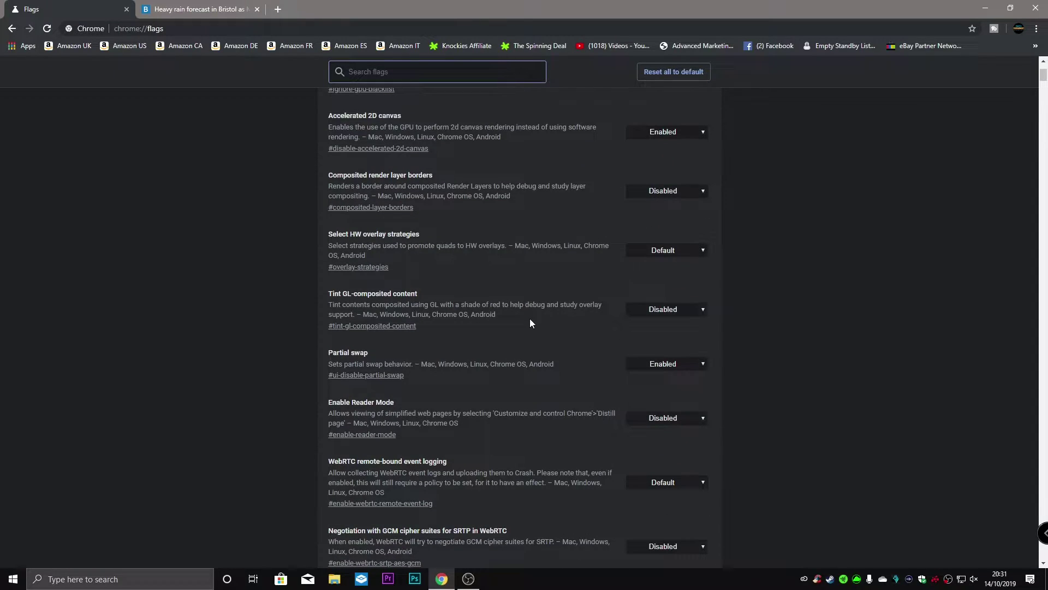
{"action": "scroll", "coordinate": [529, 349], "scroll_direction": "up", "scroll_amount": 2}
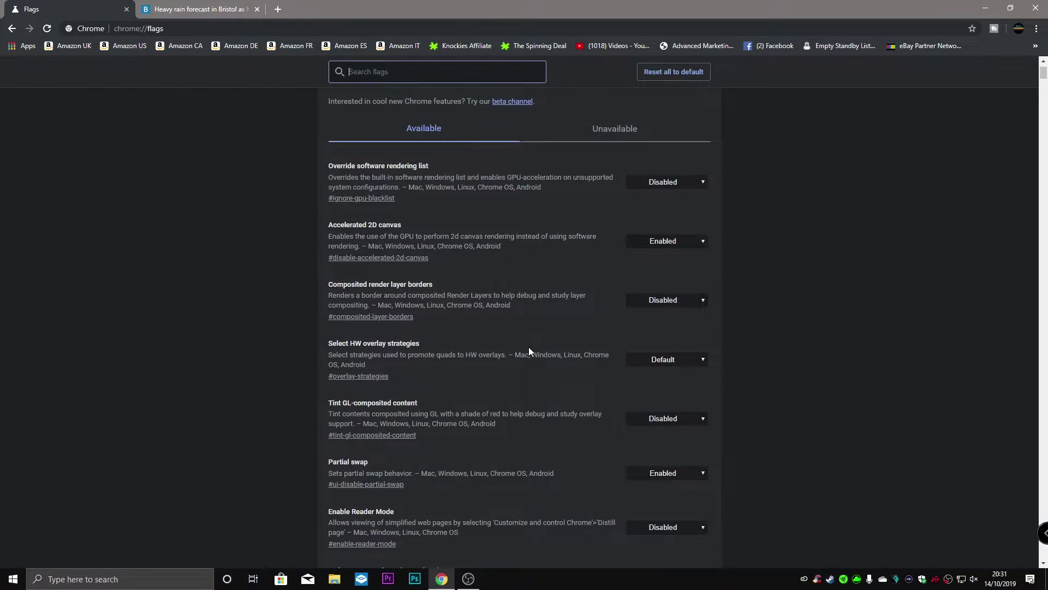
{"action": "scroll", "coordinate": [451, 271], "scroll_direction": "down", "scroll_amount": 5}
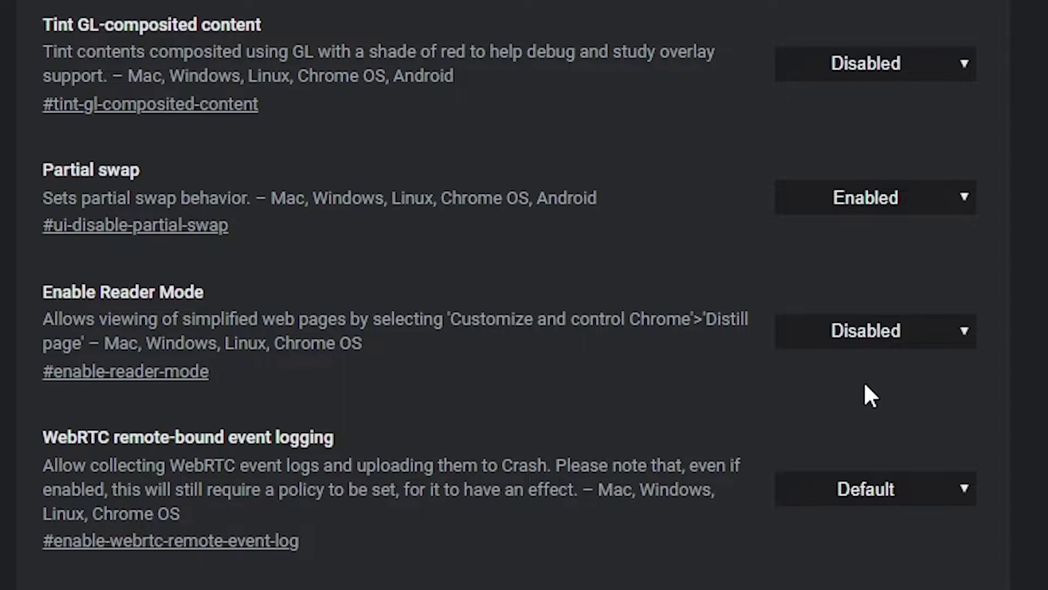
Step: Set Enable Reader Mode to Enabled and relaunch Chrome to apply it
{"action": "left_click", "coordinate": [872, 339]}
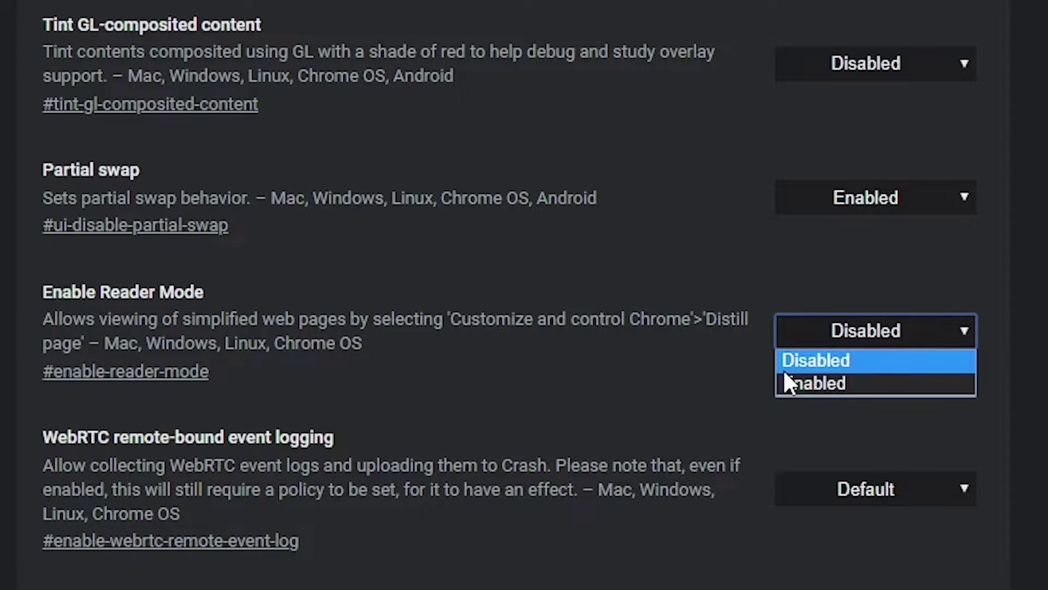
{"action": "left_click", "coordinate": [804, 378]}
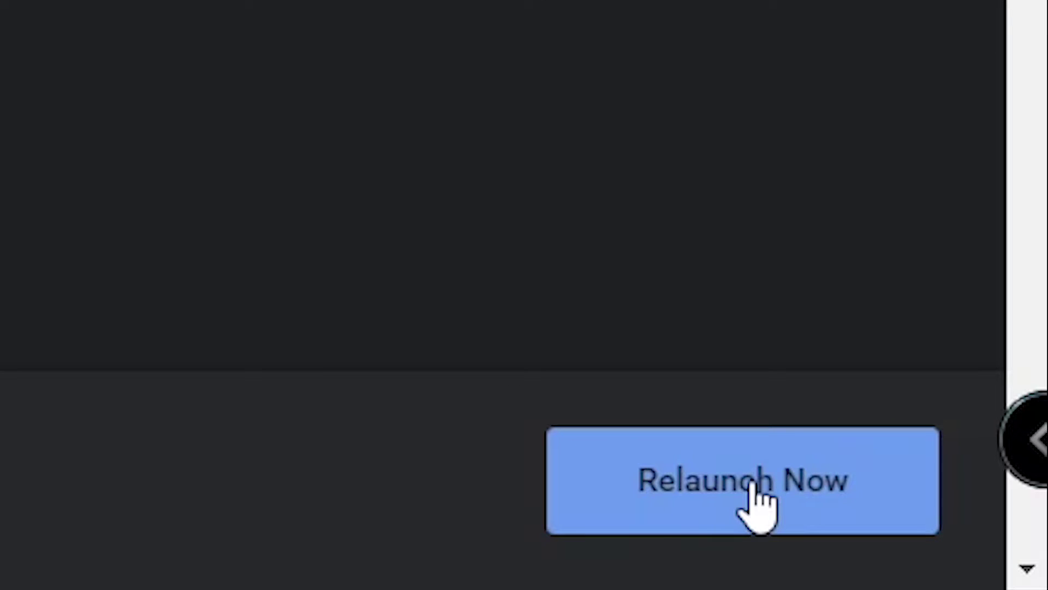
{"action": "left_click", "coordinate": [755, 486]}
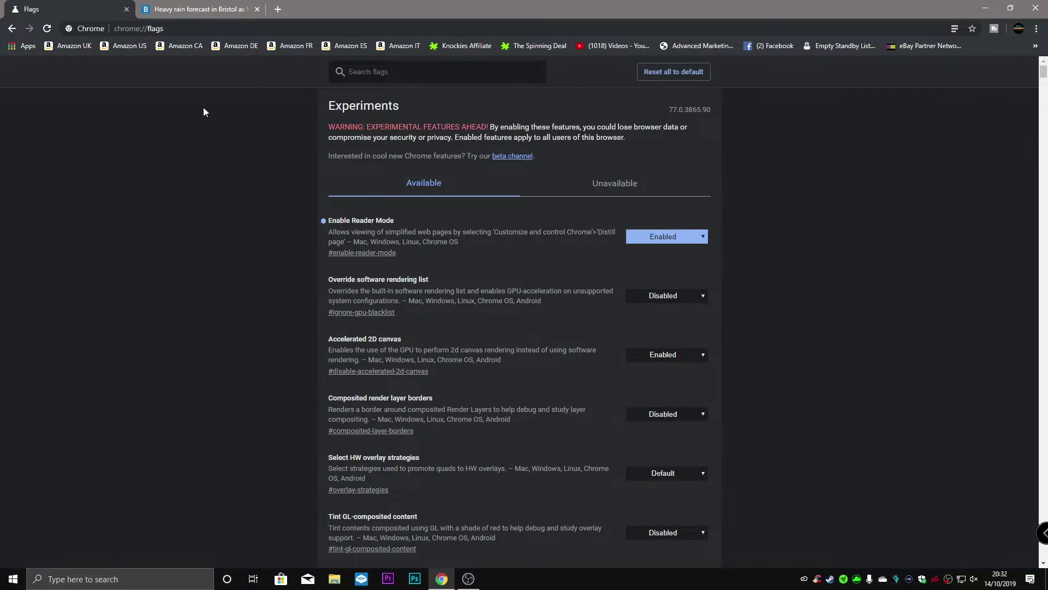
Step: Switch to the BristolLive heavy-rain article and scroll down through its cluttered page
{"action": "left_click", "coordinate": [191, 10]}
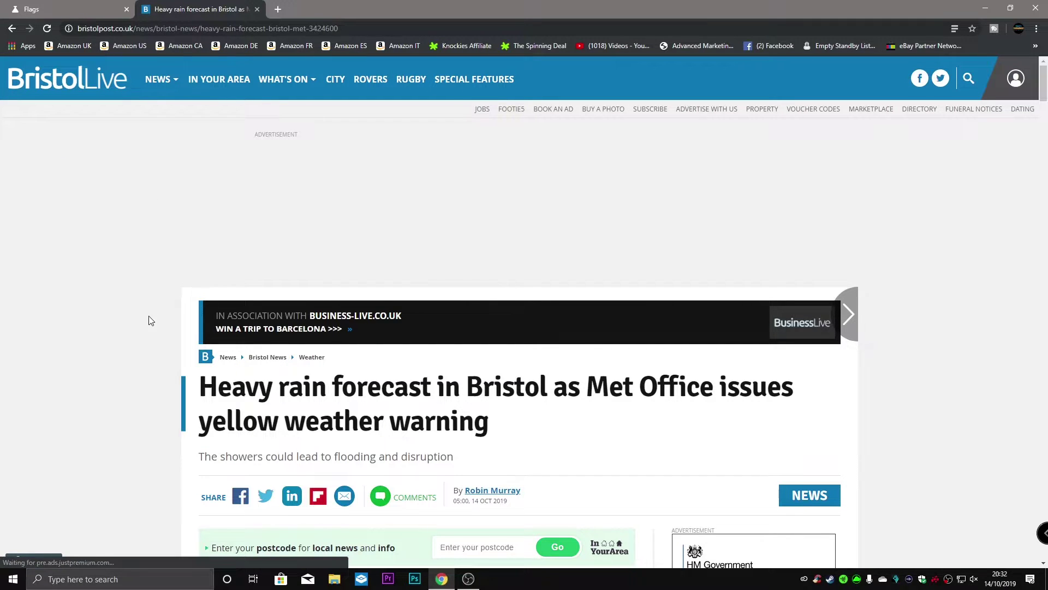
{"action": "scroll", "coordinate": [315, 341], "scroll_direction": "down", "scroll_amount": 4}
{"action": "scroll", "coordinate": [311, 342], "scroll_direction": "down", "scroll_amount": 6}
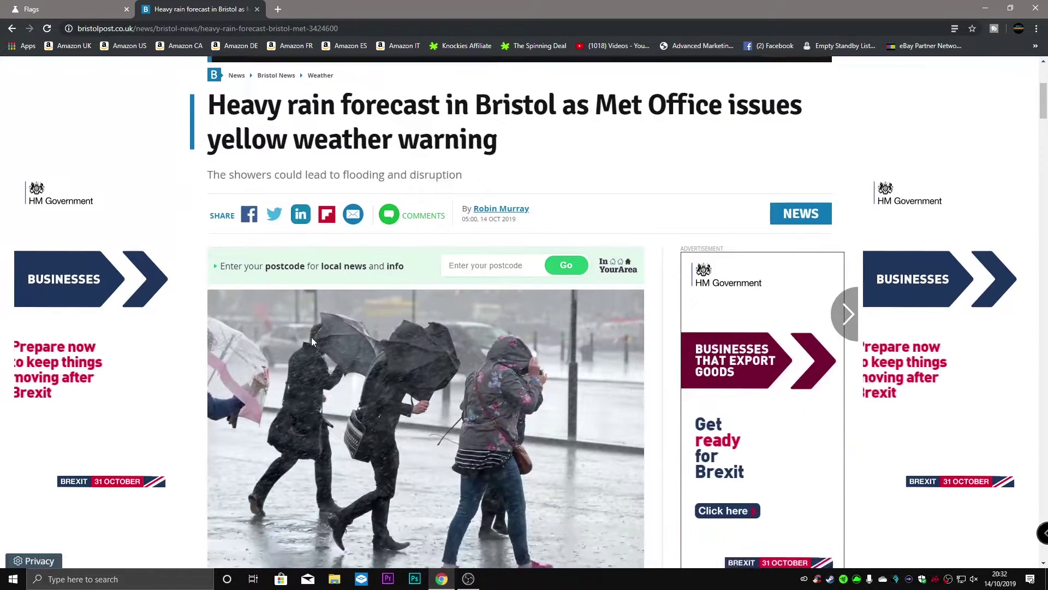
{"action": "scroll", "coordinate": [311, 343], "scroll_direction": "up", "scroll_amount": 5}
{"action": "scroll", "coordinate": [312, 342], "scroll_direction": "down", "scroll_amount": 15}
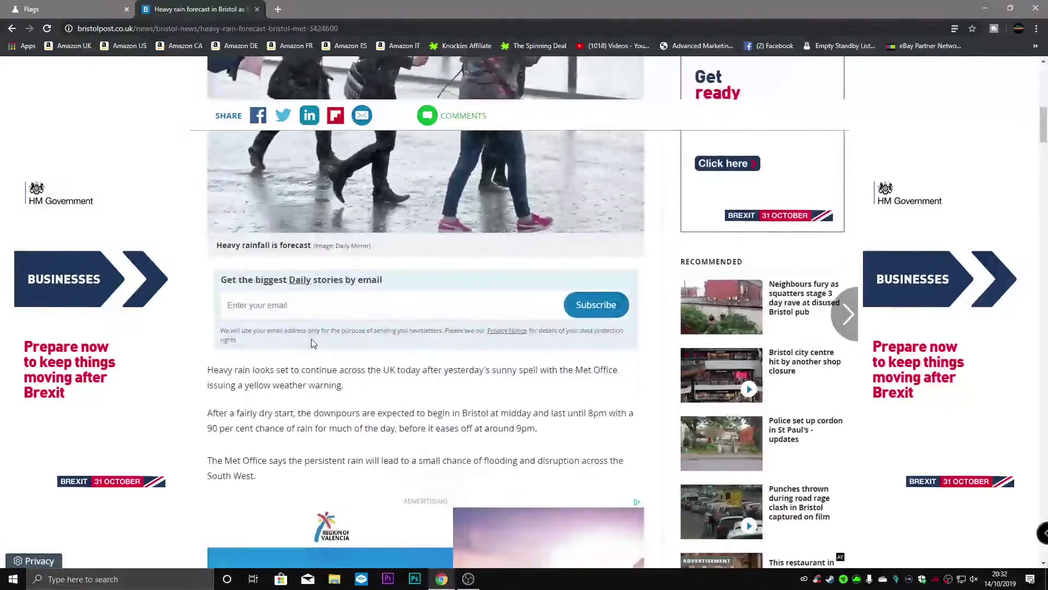
{"action": "scroll", "coordinate": [311, 343], "scroll_direction": "down", "scroll_amount": 20}
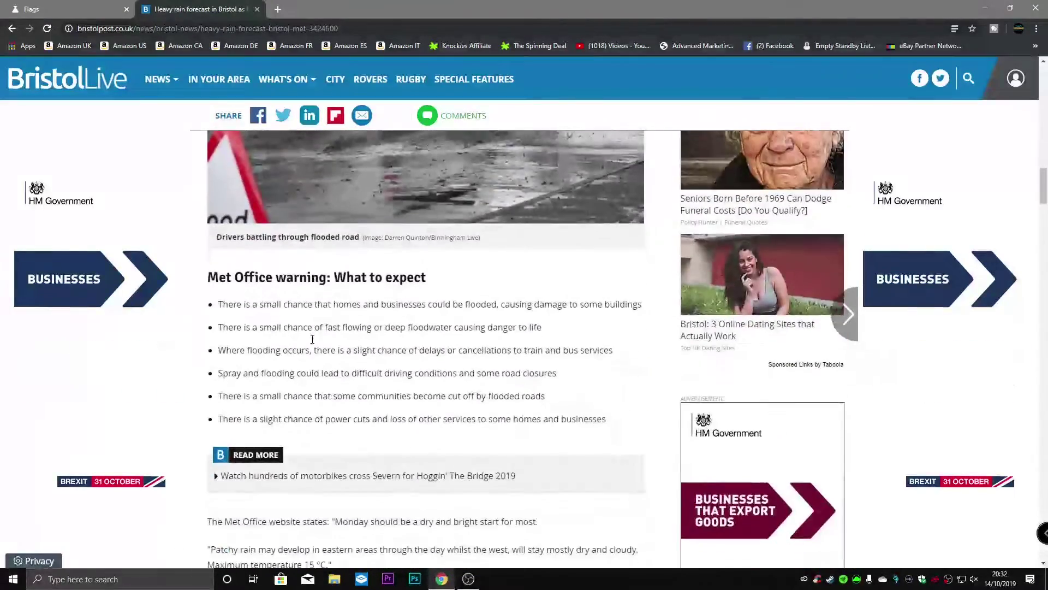
{"action": "scroll", "coordinate": [311, 343], "scroll_direction": "down", "scroll_amount": 12}
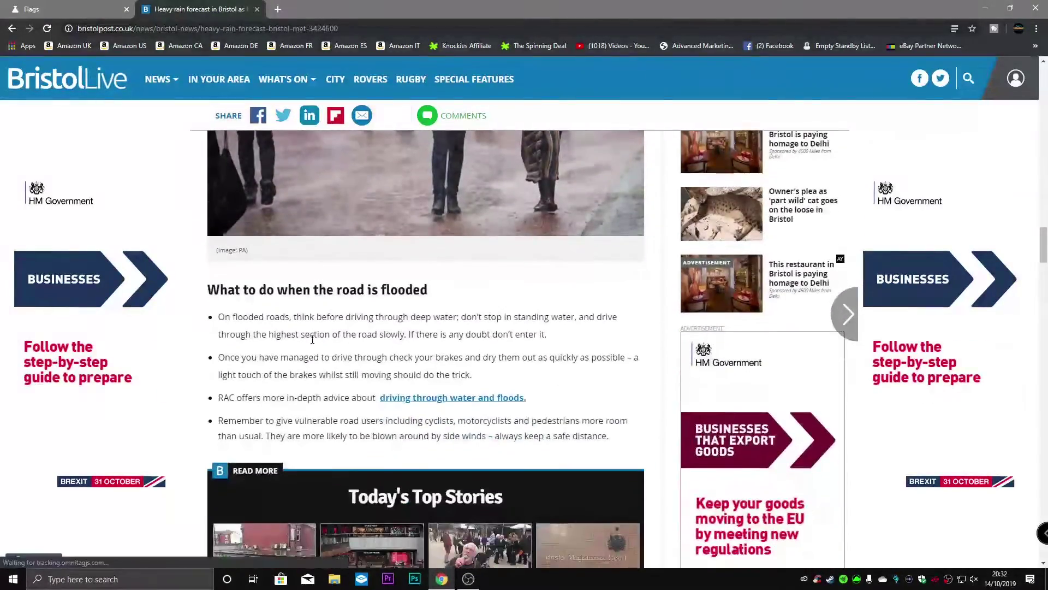
{"action": "scroll", "coordinate": [312, 343], "scroll_direction": "down", "scroll_amount": 10}
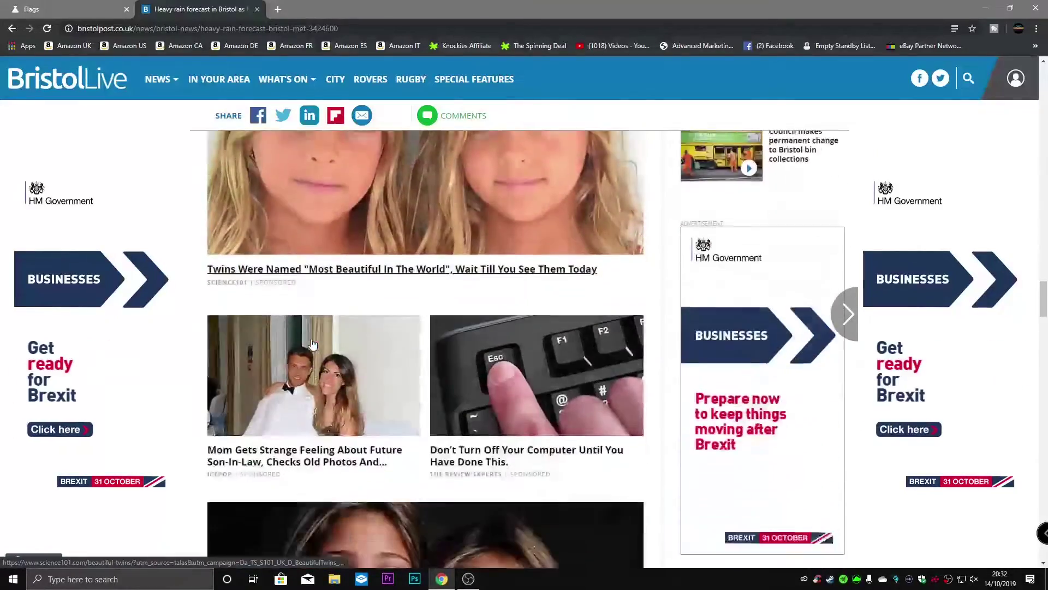
Step: Return to the article's top and show it in distilled Reader Mode view
{"action": "scroll", "coordinate": [313, 344], "scroll_direction": "up", "scroll_amount": 9}
{"action": "scroll", "coordinate": [313, 344], "scroll_direction": "up", "scroll_amount": 14}
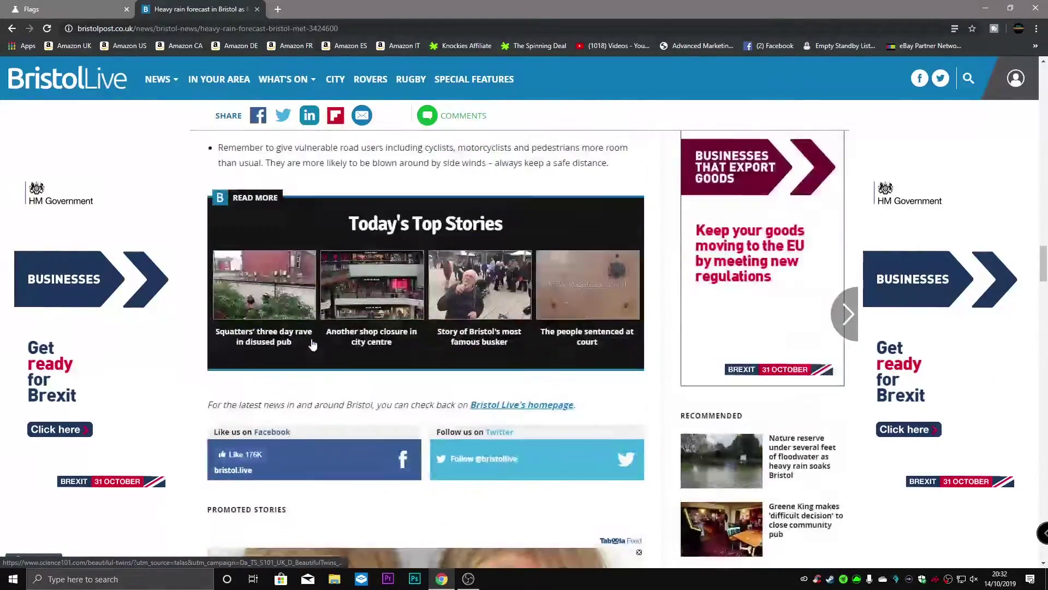
{"action": "scroll", "coordinate": [312, 344], "scroll_direction": "up", "scroll_amount": 12}
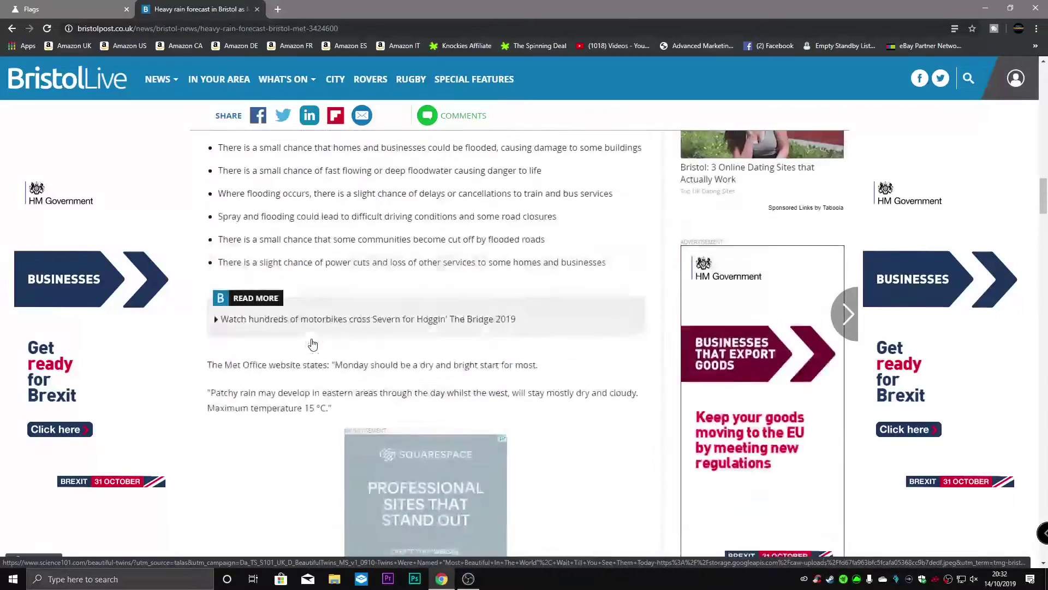
{"action": "scroll", "coordinate": [311, 343], "scroll_direction": "up", "scroll_amount": 1}
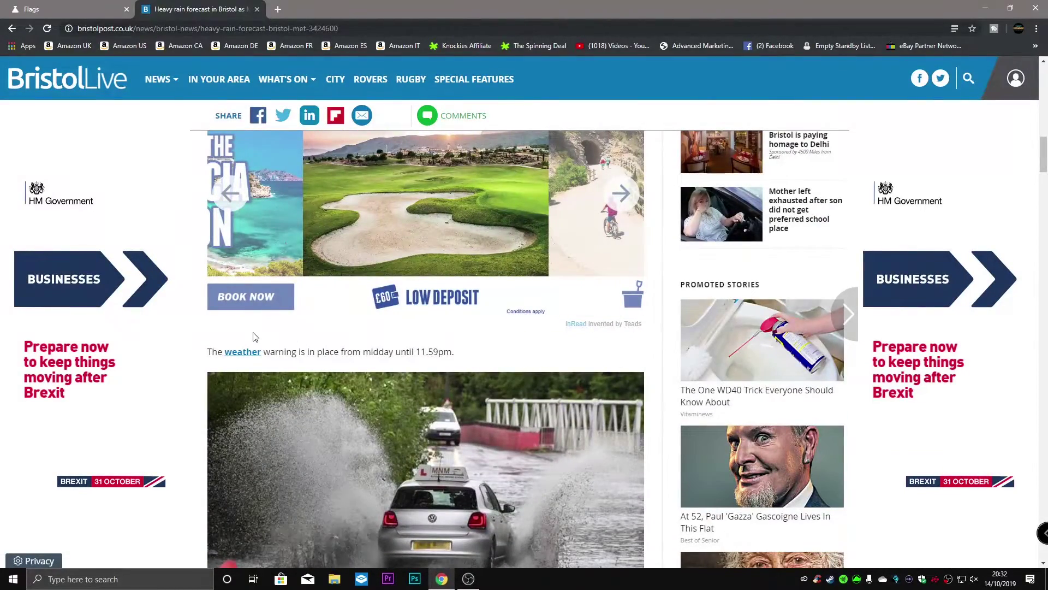
{"action": "scroll", "coordinate": [268, 350], "scroll_direction": "up", "scroll_amount": 11}
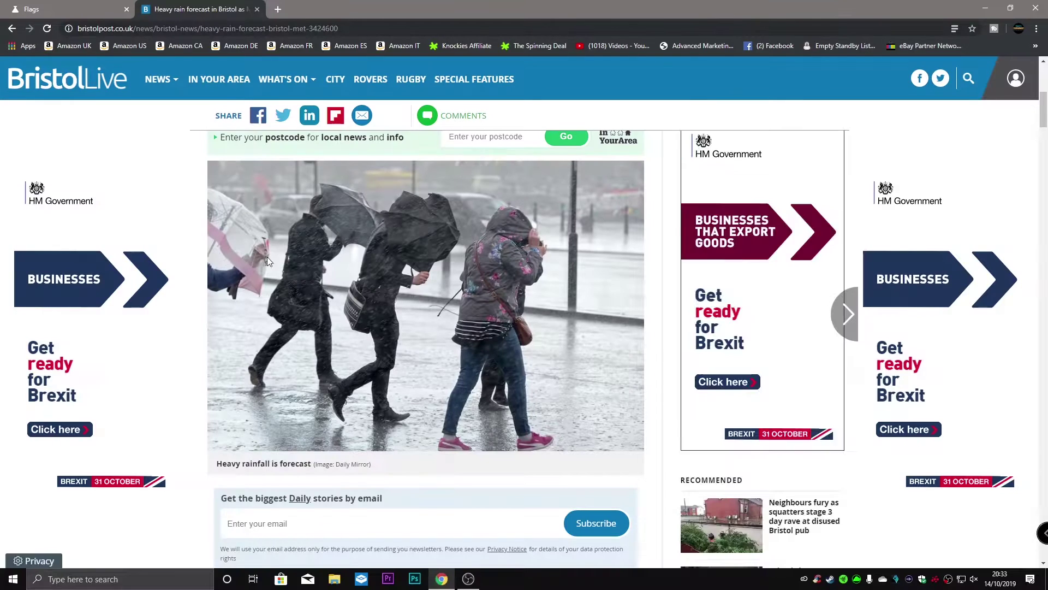
{"action": "left_click", "coordinate": [954, 30]}
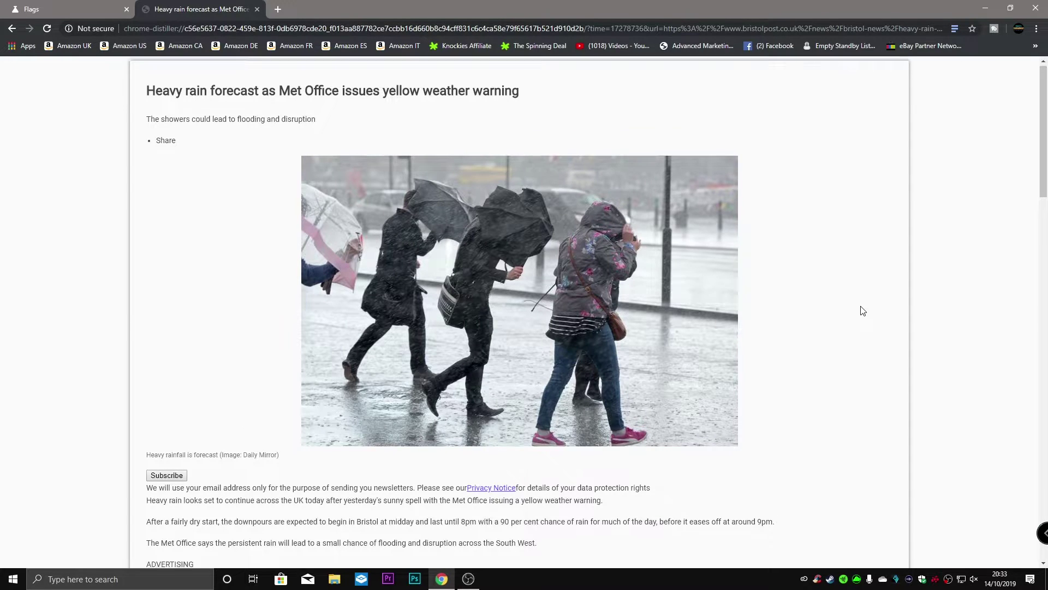
{"action": "scroll", "coordinate": [863, 311], "scroll_direction": "down", "scroll_amount": 4}
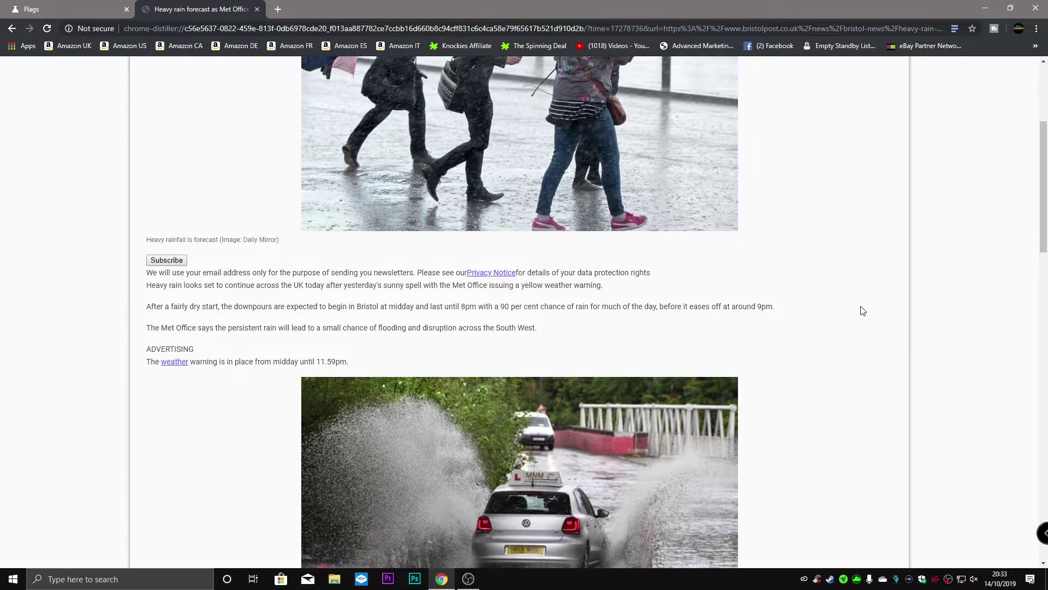
{"action": "scroll", "coordinate": [863, 311], "scroll_direction": "down", "scroll_amount": 5}
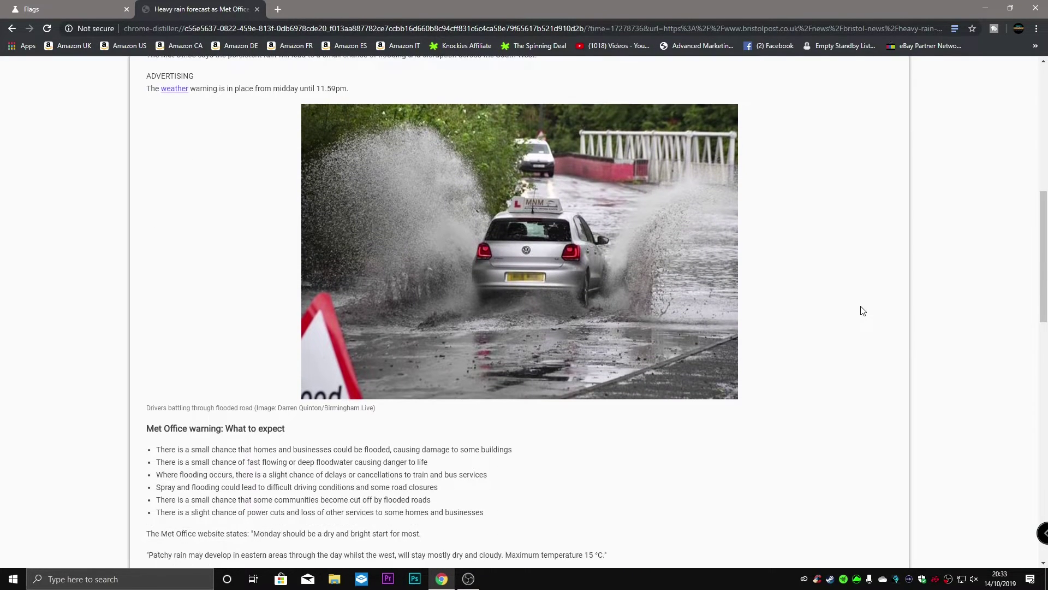
{"action": "scroll", "coordinate": [863, 311], "scroll_direction": "down", "scroll_amount": 5}
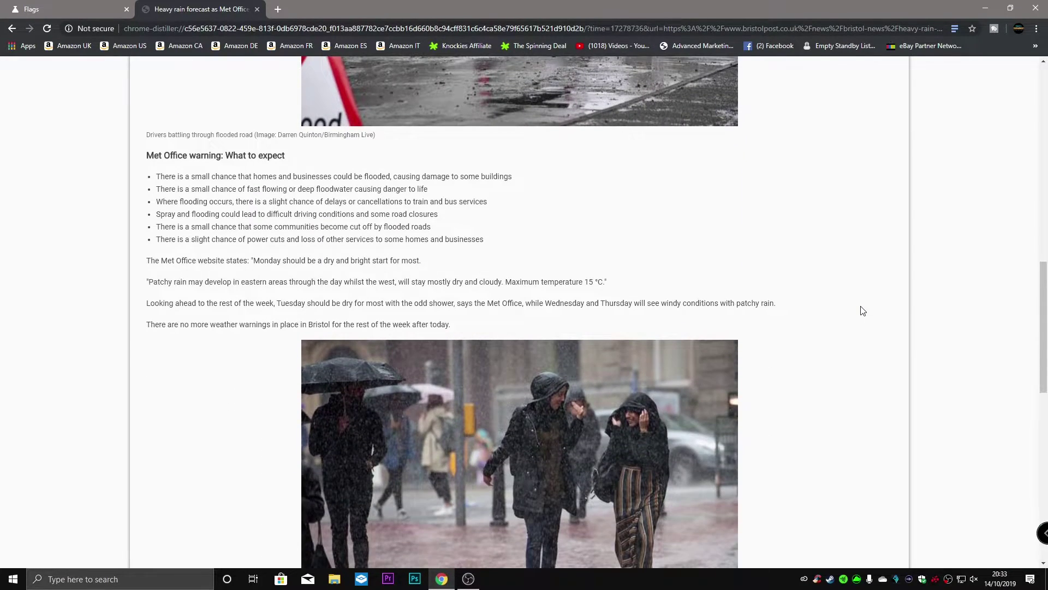
{"action": "scroll", "coordinate": [862, 311], "scroll_direction": "down", "scroll_amount": 5}
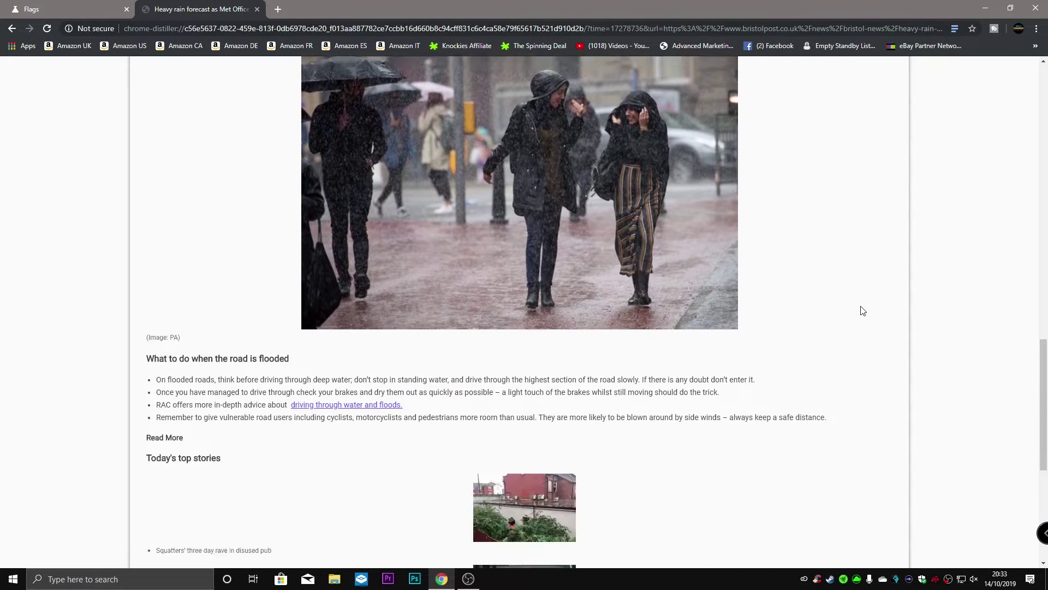
{"action": "scroll", "coordinate": [863, 311], "scroll_direction": "down", "scroll_amount": 6}
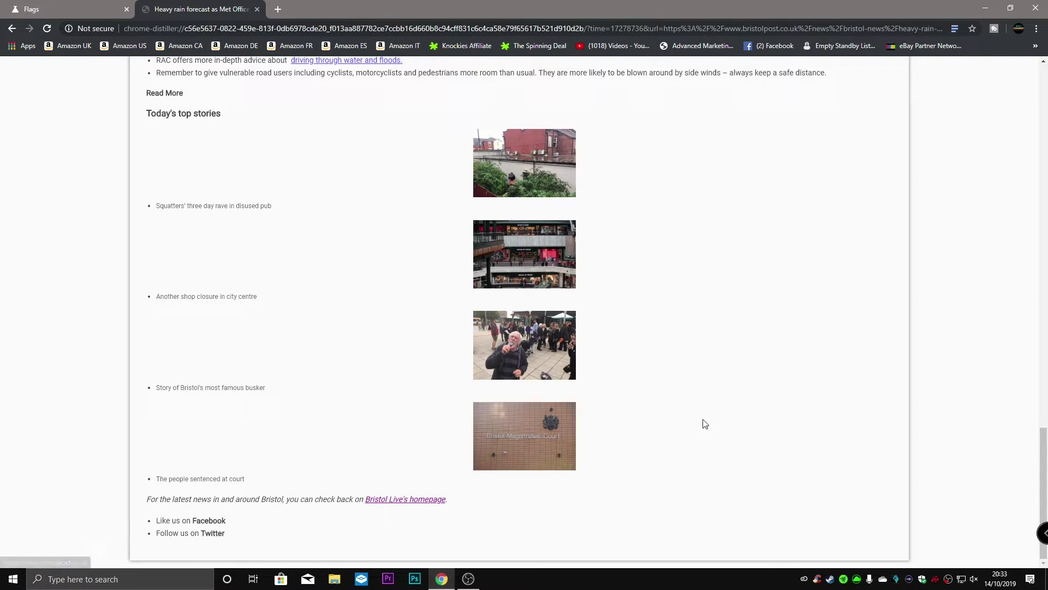
{"action": "scroll", "coordinate": [703, 423], "scroll_direction": "up", "scroll_amount": 4}
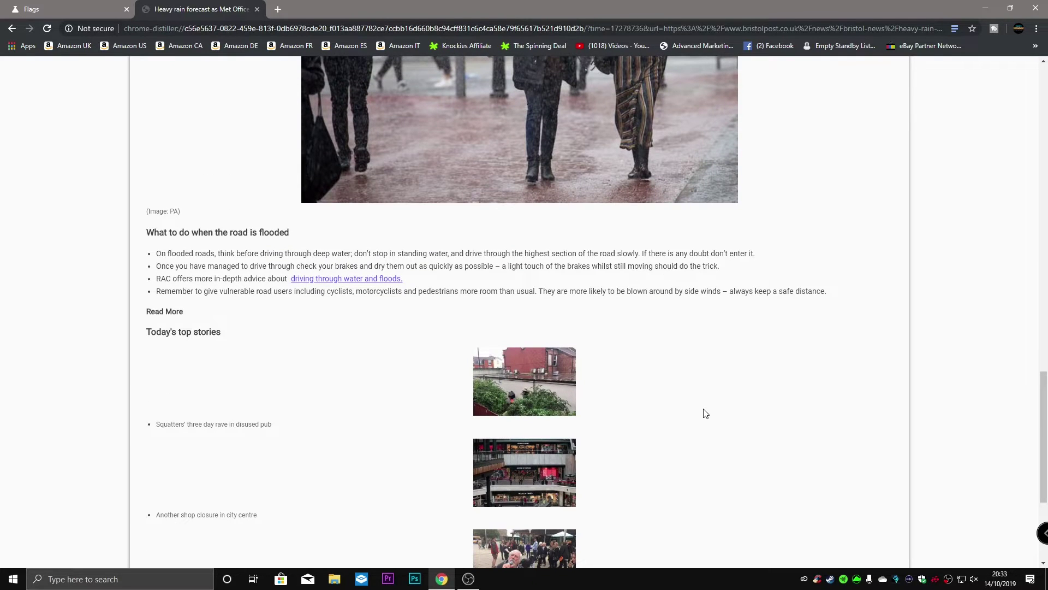
{"action": "scroll", "coordinate": [708, 409], "scroll_direction": "up", "scroll_amount": 8}
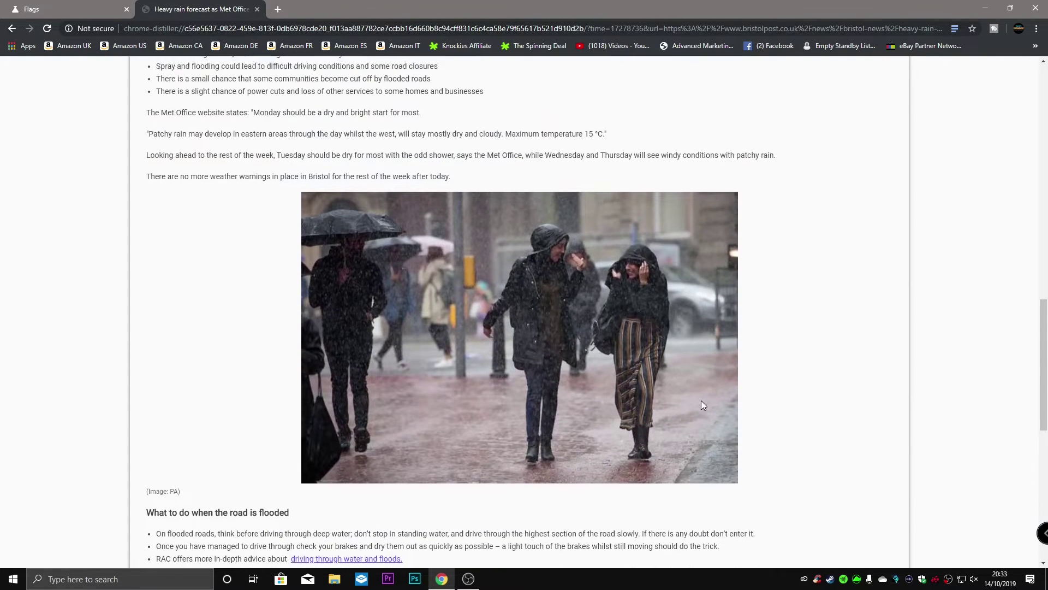
{"action": "scroll", "coordinate": [702, 404], "scroll_direction": "up", "scroll_amount": 8}
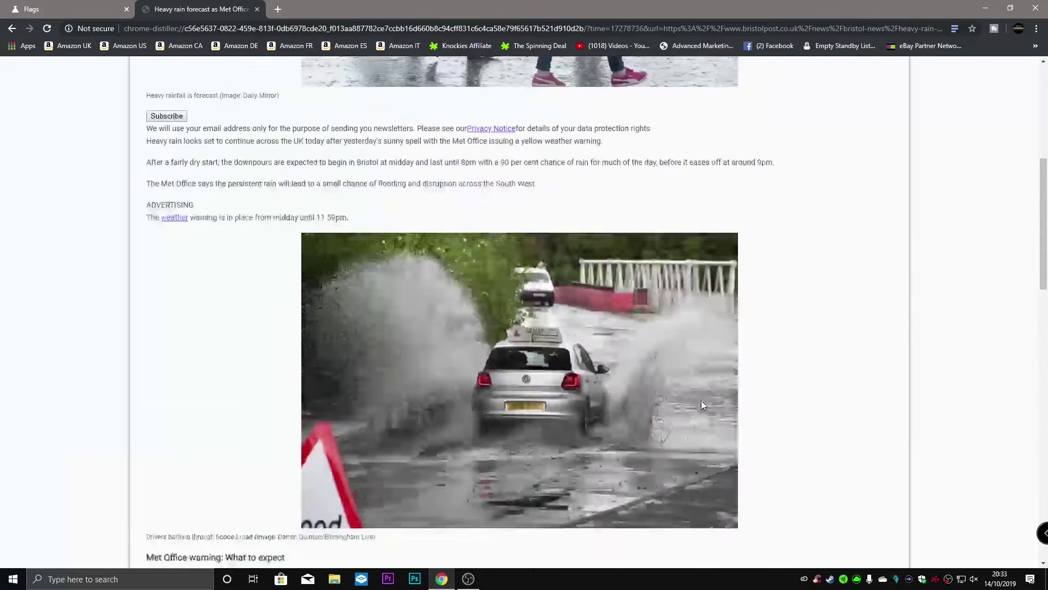
{"action": "scroll", "coordinate": [701, 401], "scroll_direction": "up", "scroll_amount": 5}
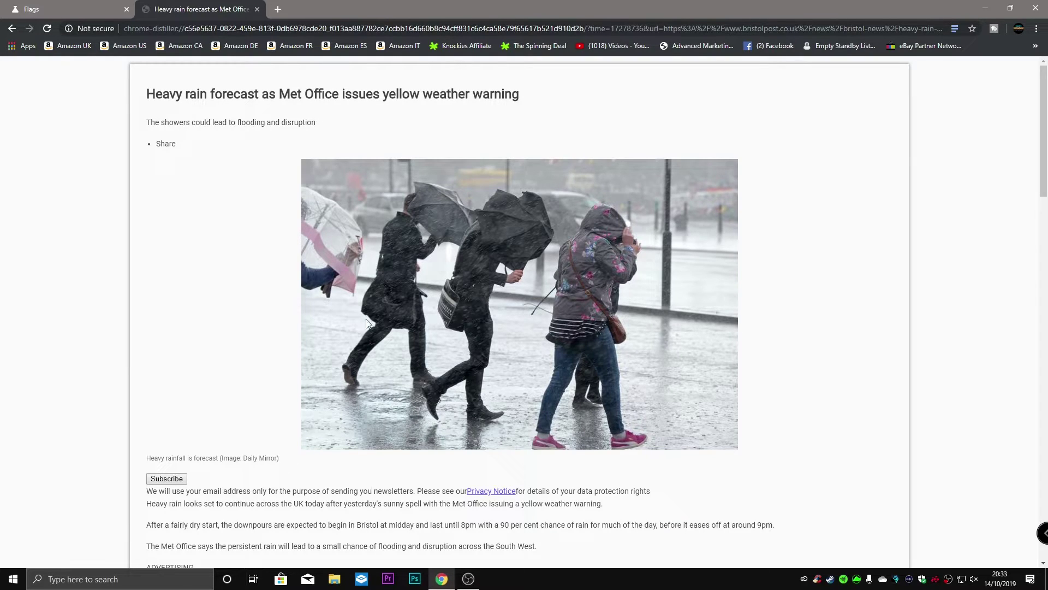
{"action": "left_click", "coordinate": [955, 30]}
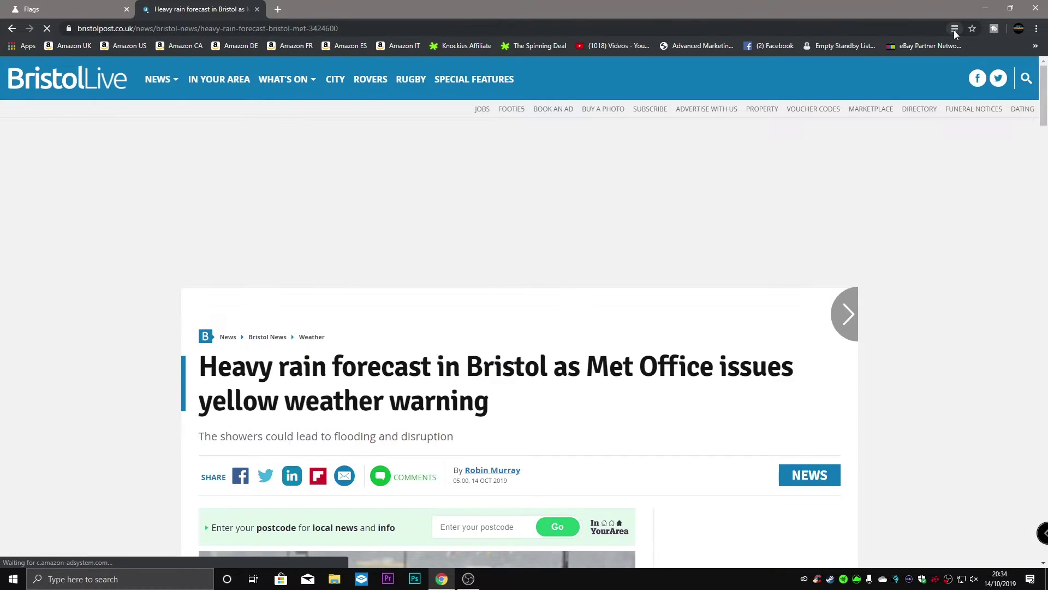
{"action": "scroll", "coordinate": [952, 311], "scroll_direction": "down", "scroll_amount": 6}
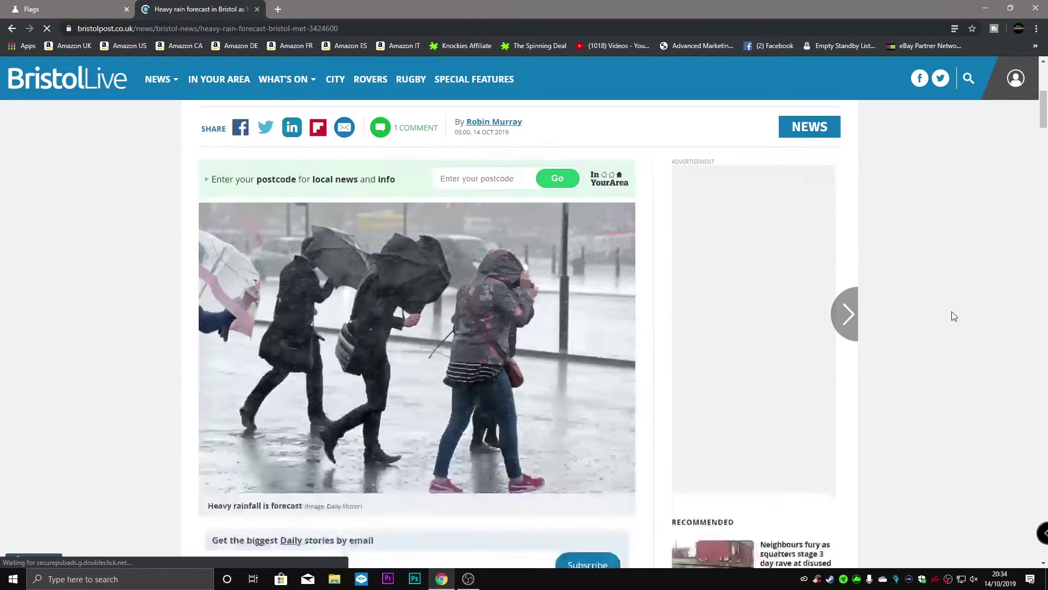
{"action": "scroll", "coordinate": [952, 312], "scroll_direction": "down", "scroll_amount": 10}
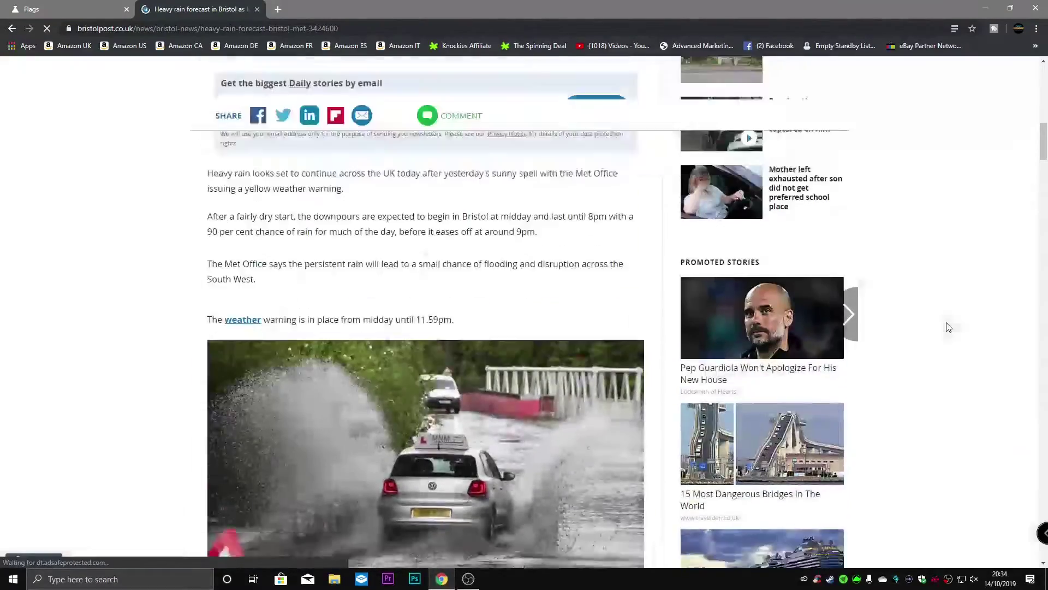
{"action": "scroll", "coordinate": [949, 326], "scroll_direction": "up", "scroll_amount": 10}
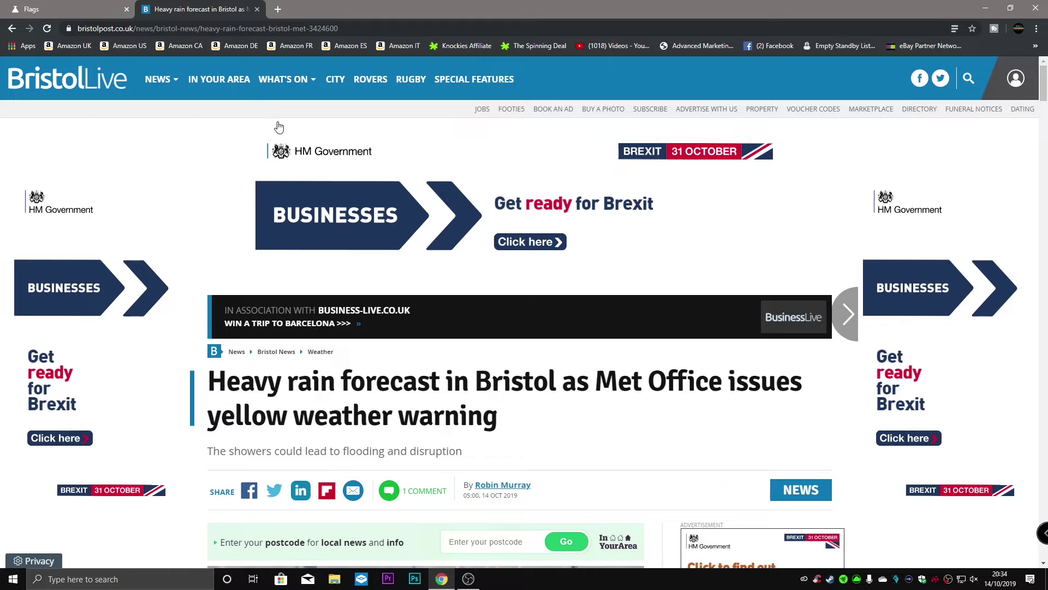
{"action": "left_click", "coordinate": [954, 30]}
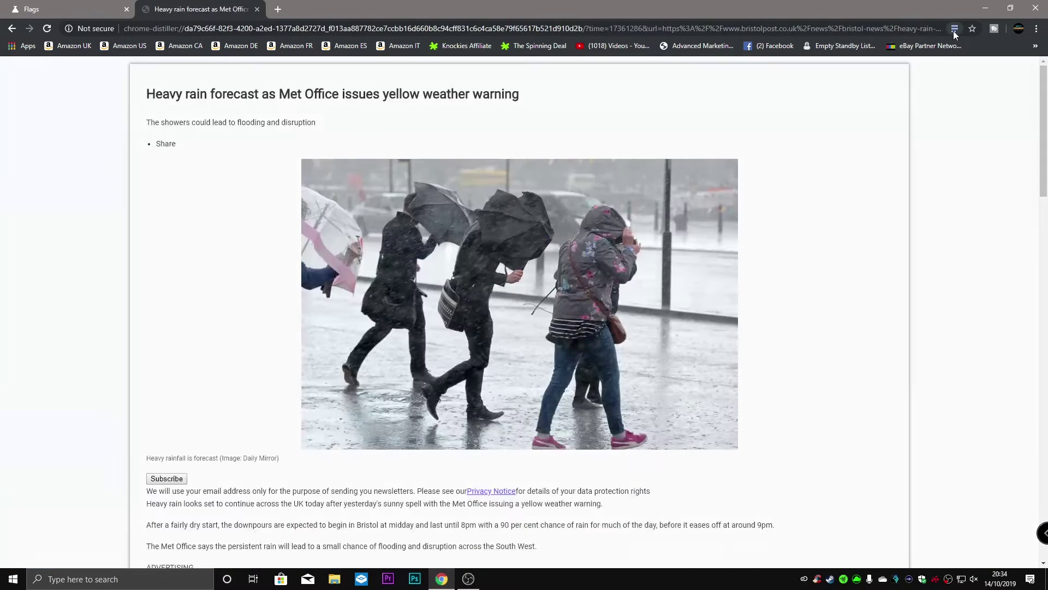